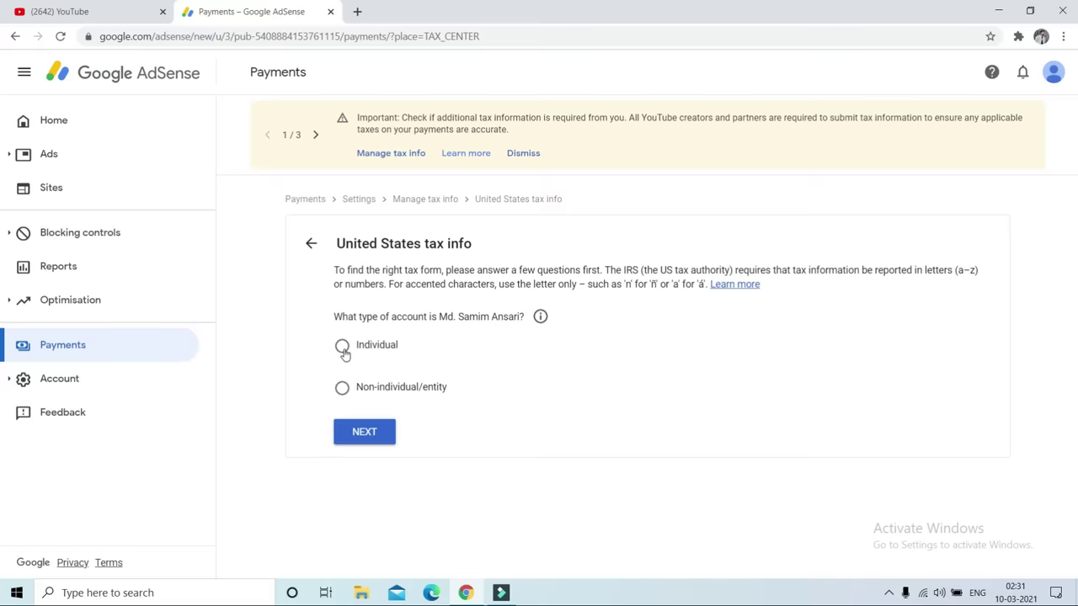
Answer the tax questions as an Individual who is not a US citizen or resident
left_click(342, 347)
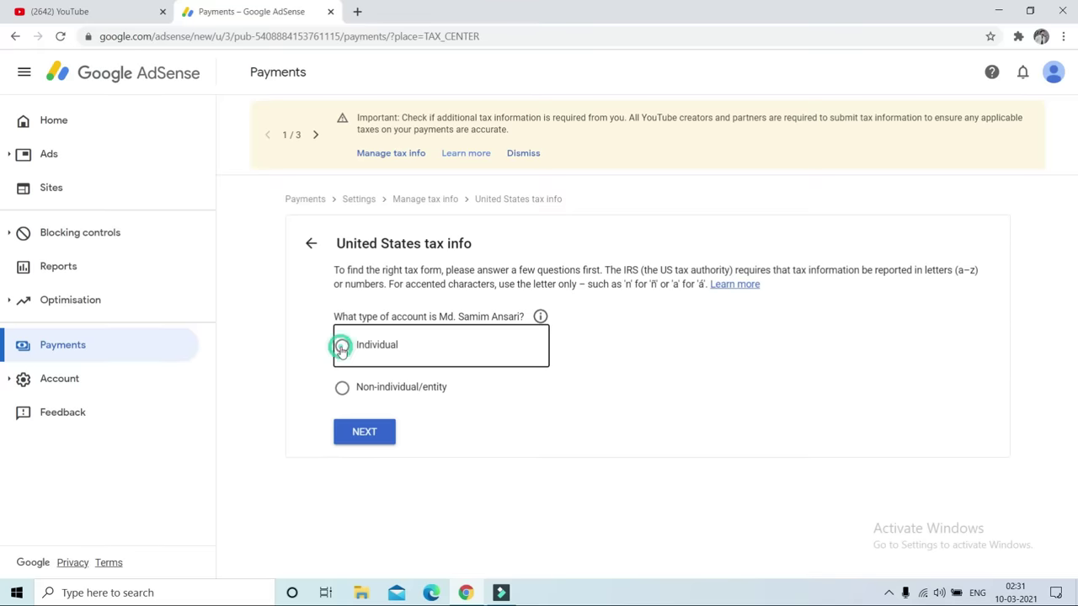
left_click(362, 436)
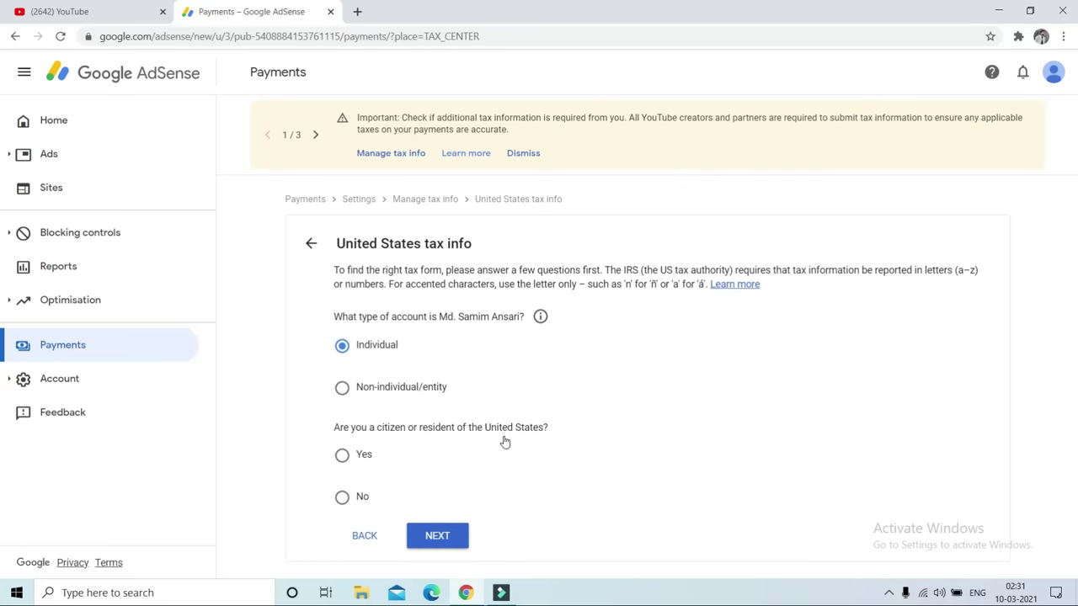
left_click(342, 503)
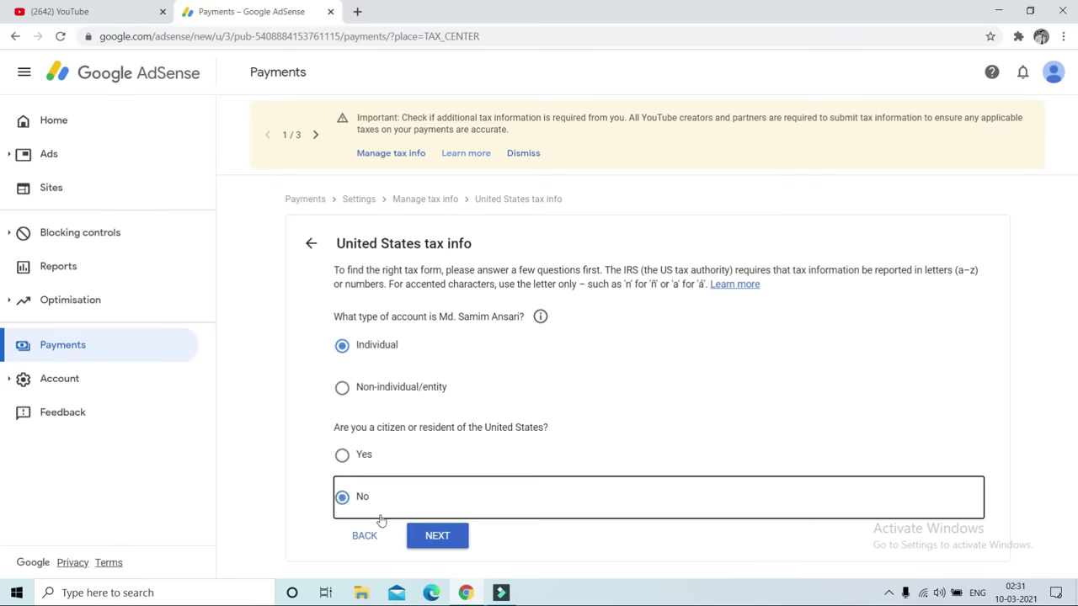
left_click(438, 538)
Choose the W-8BEN form and start filling it in
scroll(2, 253, "down", 1)
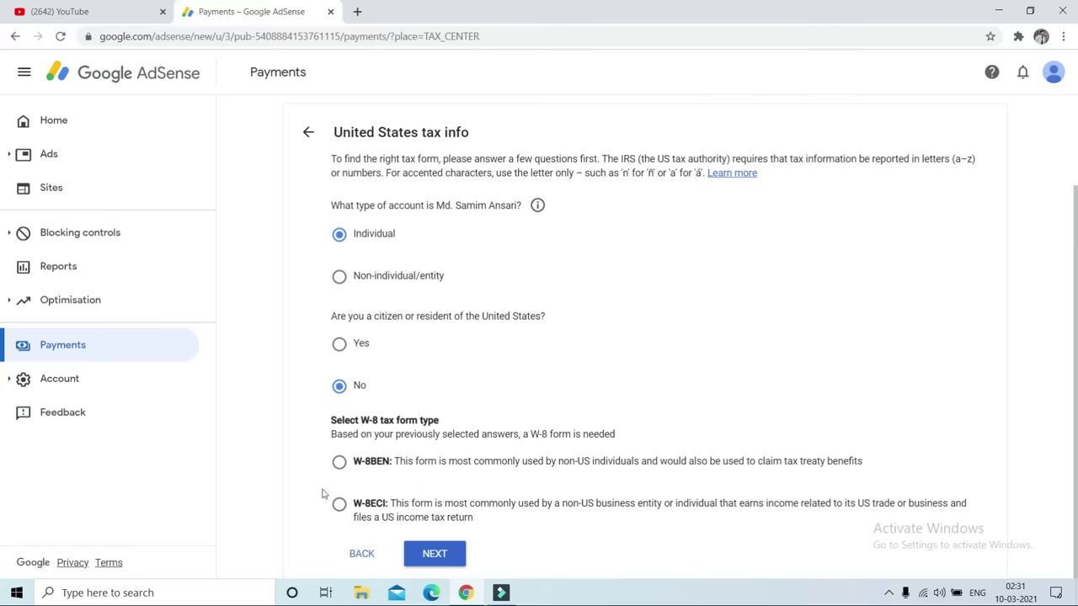
left_click(340, 461)
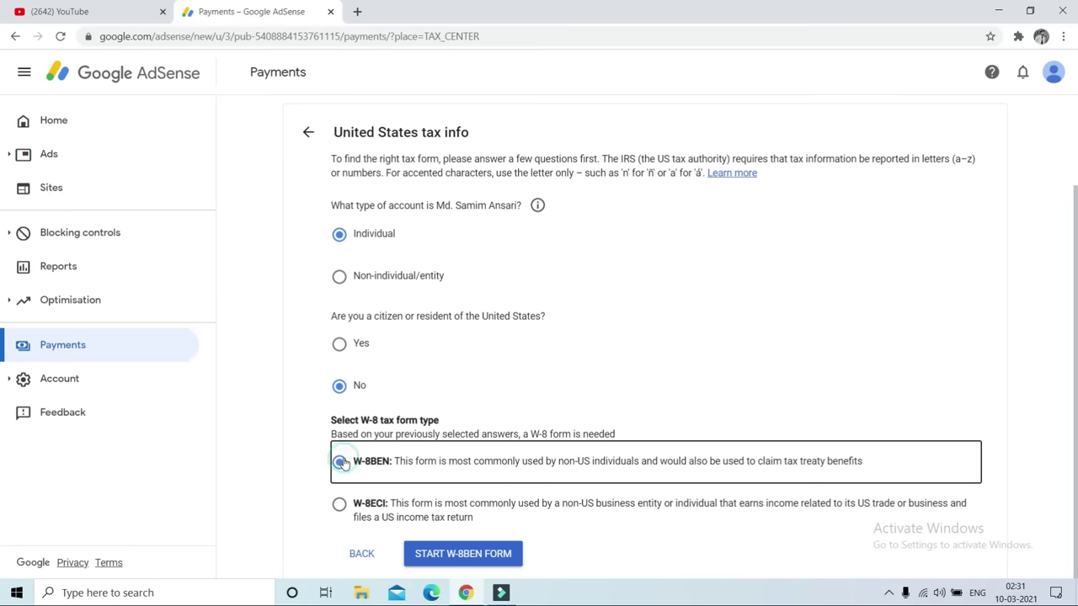
left_click(465, 554)
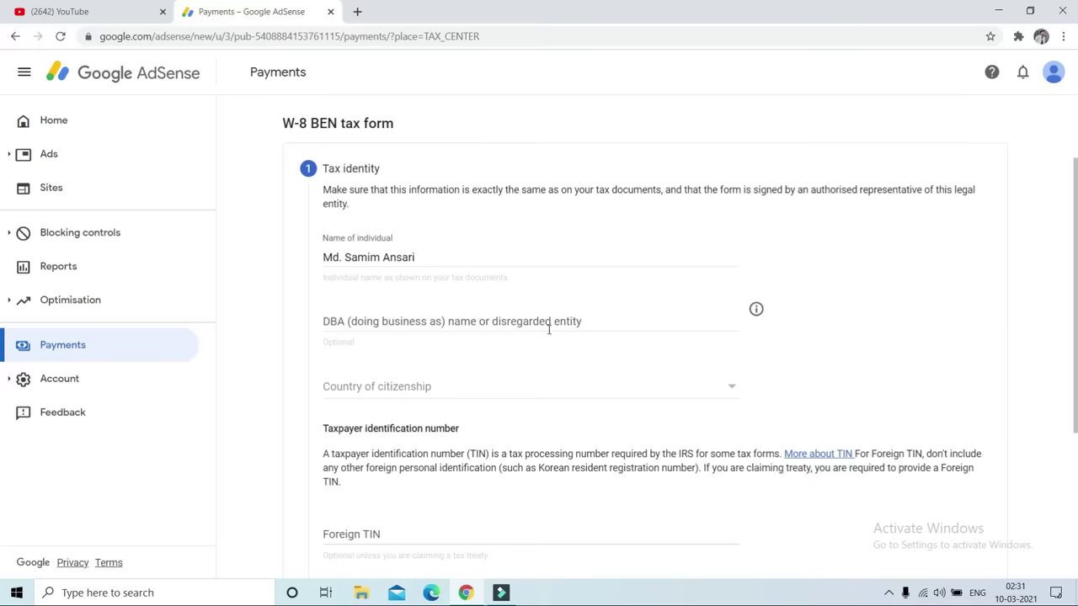
Set India as country of citizenship, enter the foreign TIN, and continue to Address
left_click(406, 387)
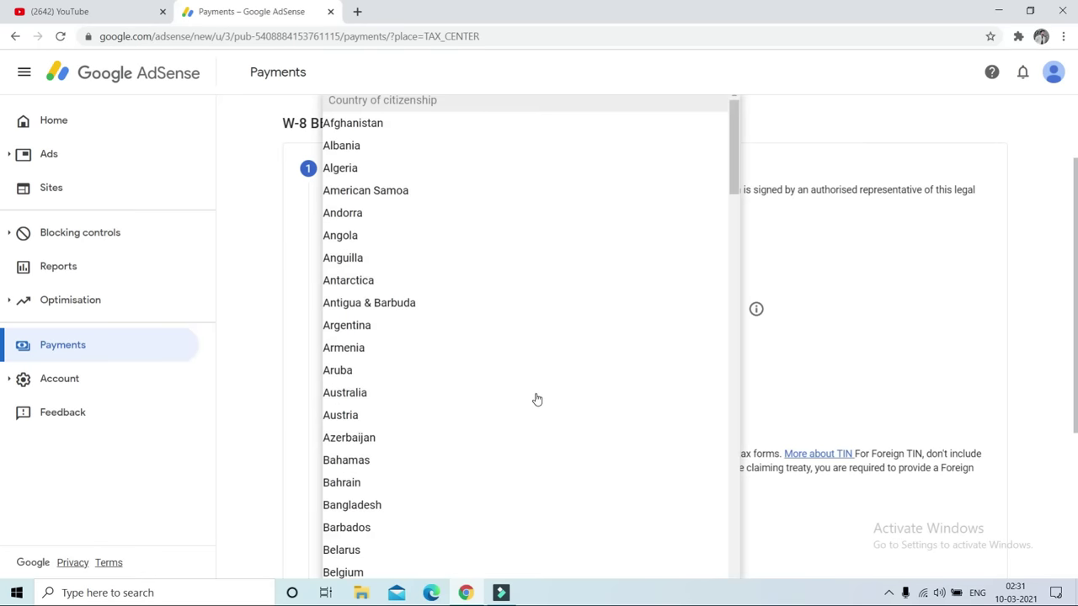
type("in")
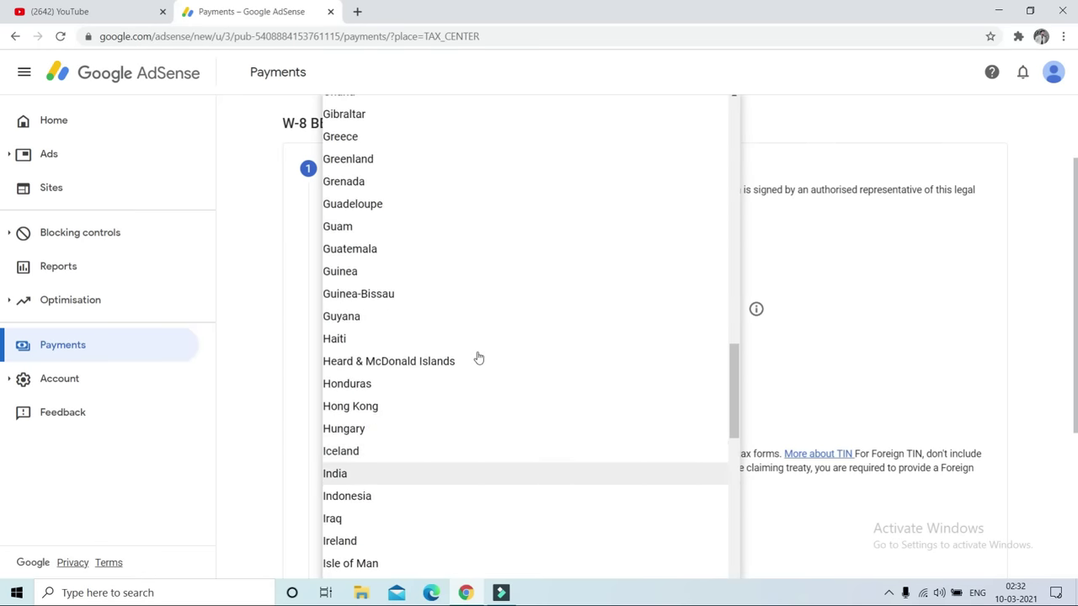
left_click(380, 474)
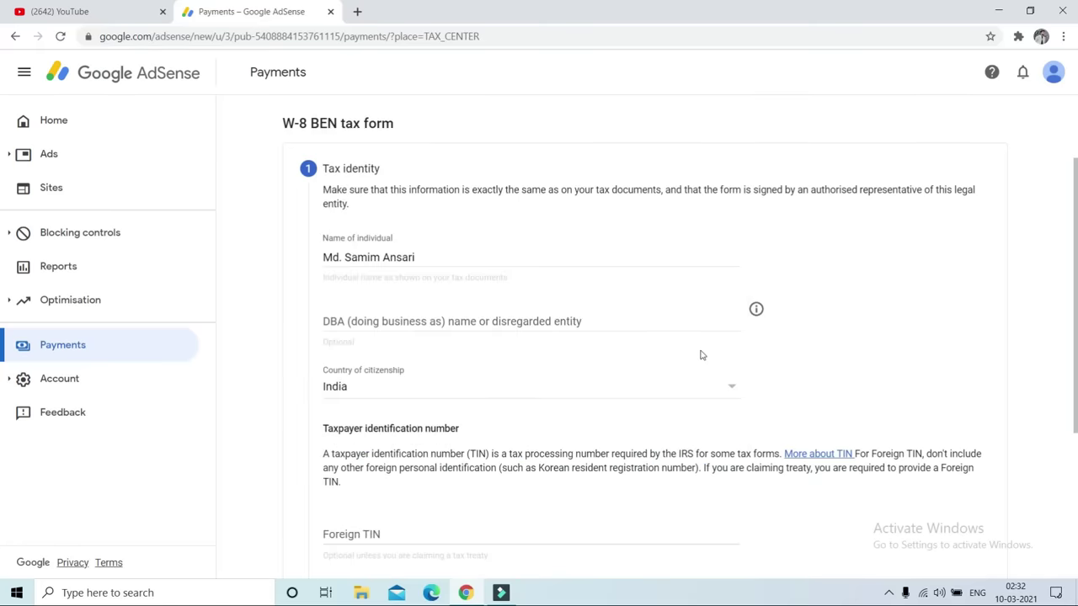
scroll(2, 337, "down", 3)
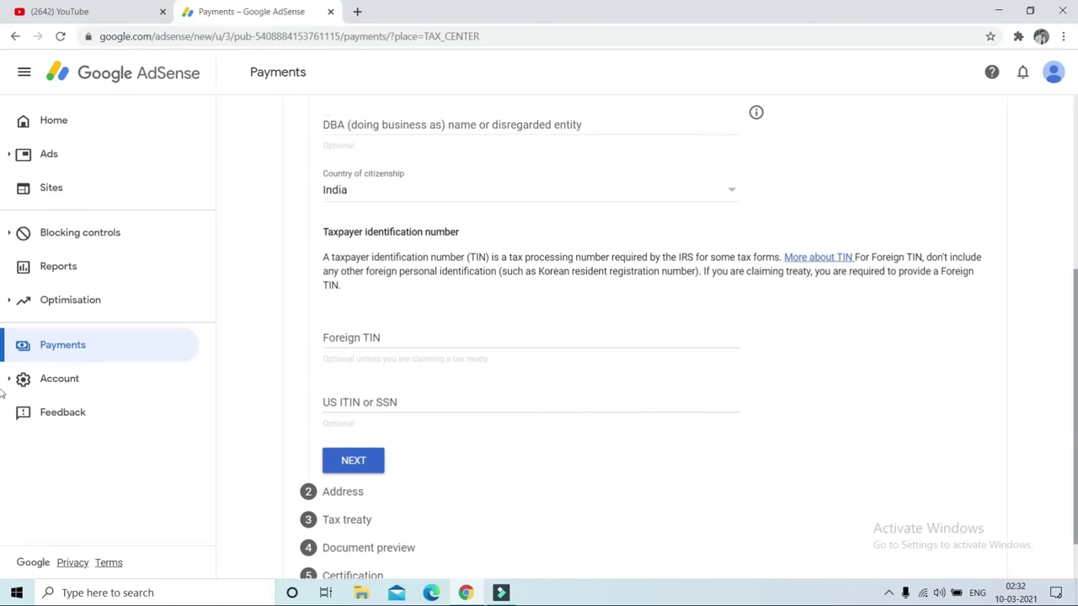
left_click(362, 320)
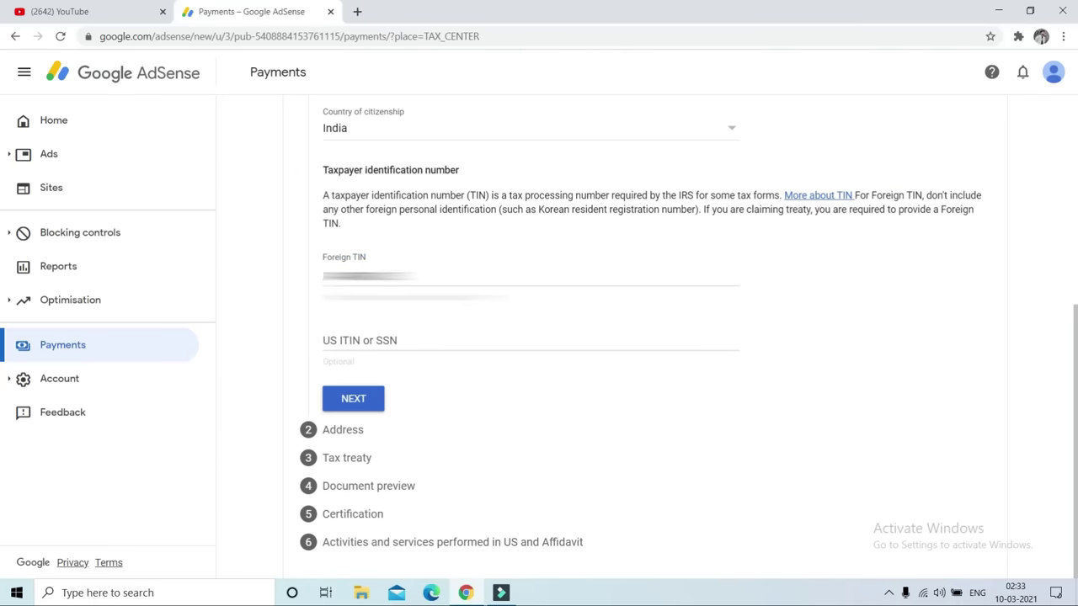
left_click(356, 402)
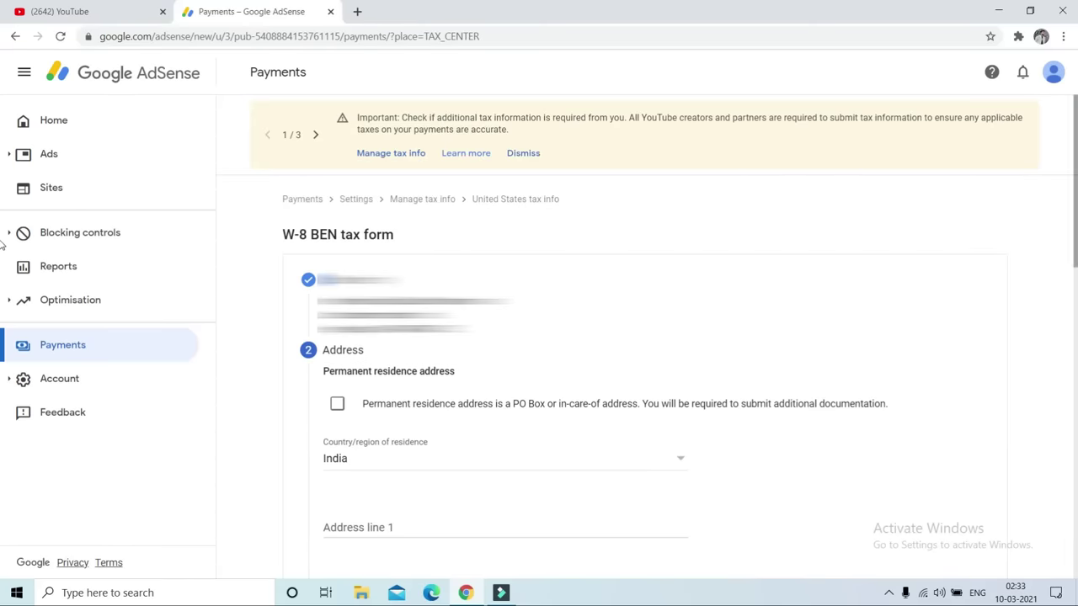
Enter the PO Box residence address, mark the postal address as the same, and continue
scroll(345, 255, "down", 2)
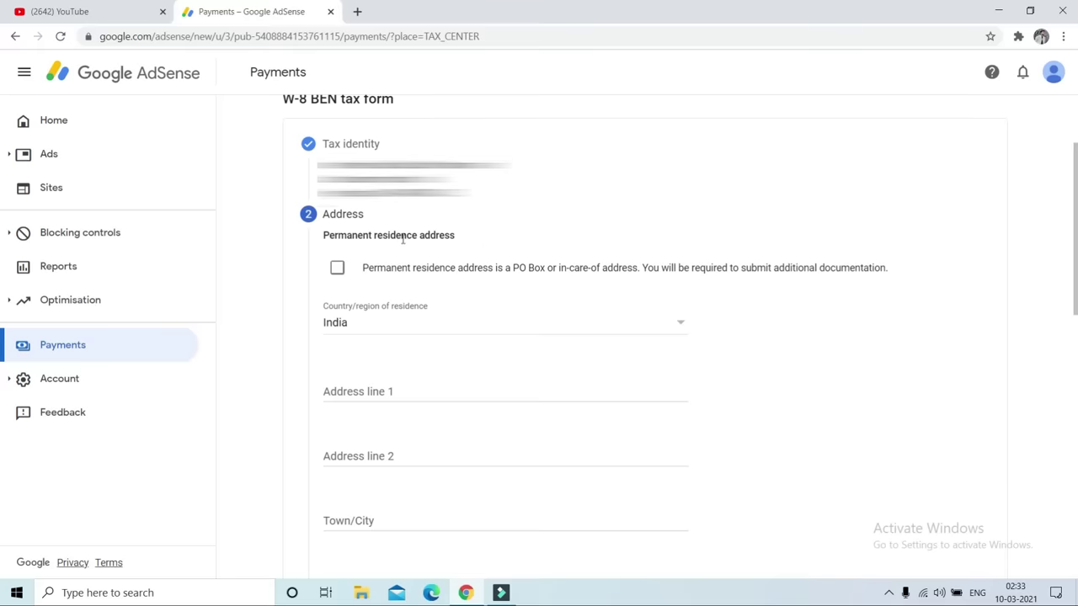
left_click(335, 268)
scroll(614, 262, "down", 3)
scroll(615, 262, "up", 1)
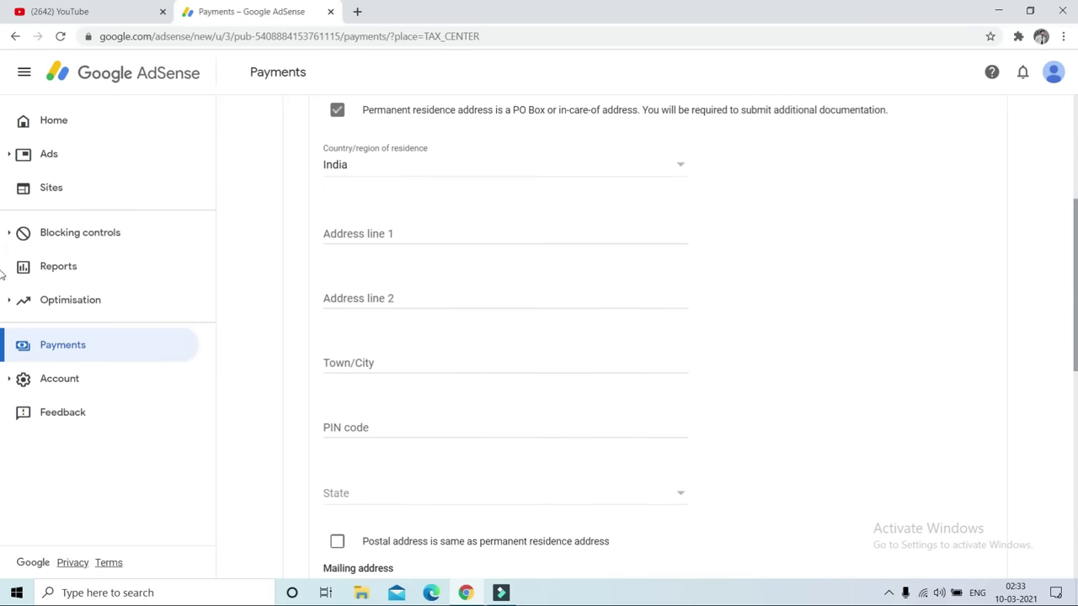
left_click(372, 262)
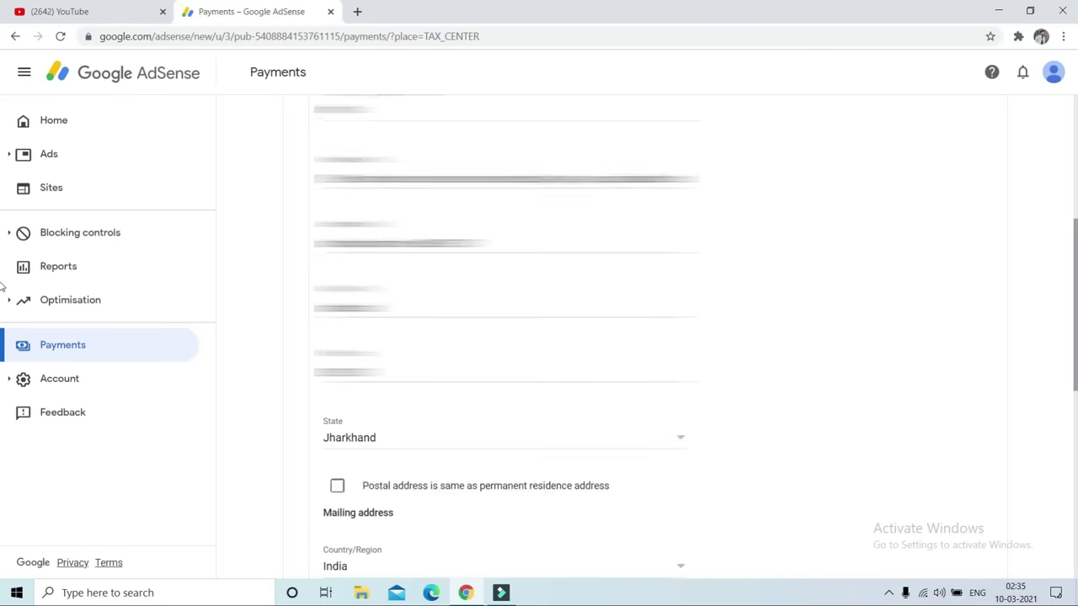
scroll(3, 286, "up", 1)
scroll(3, 287, "down", 3)
scroll(4, 378, "down", 2)
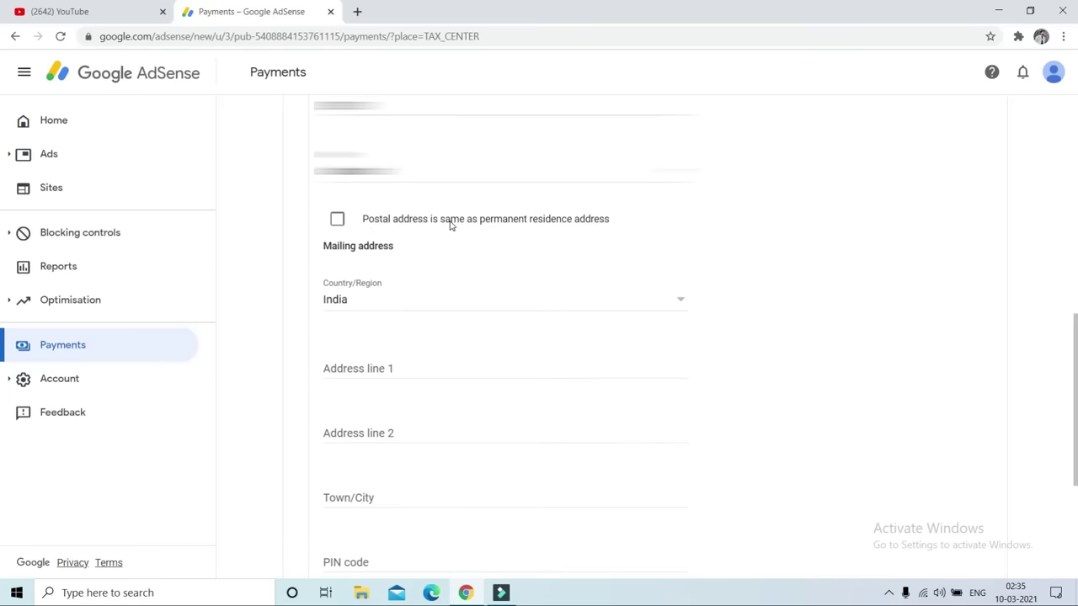
left_click(337, 221)
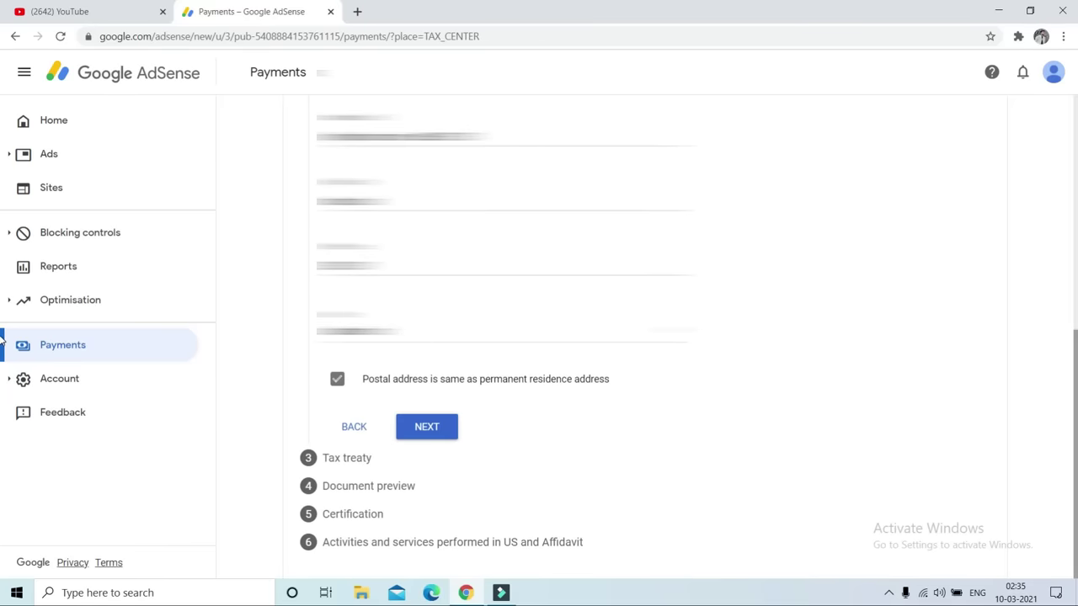
left_click(433, 433)
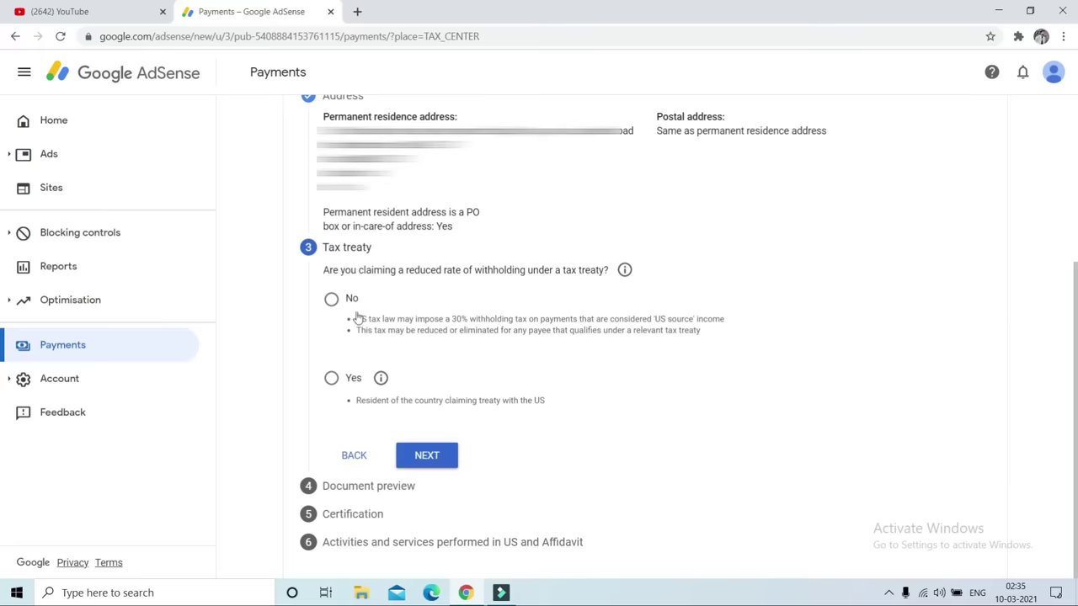
Claim a reduced treaty rate as a resident of treaty country India
left_click(332, 379)
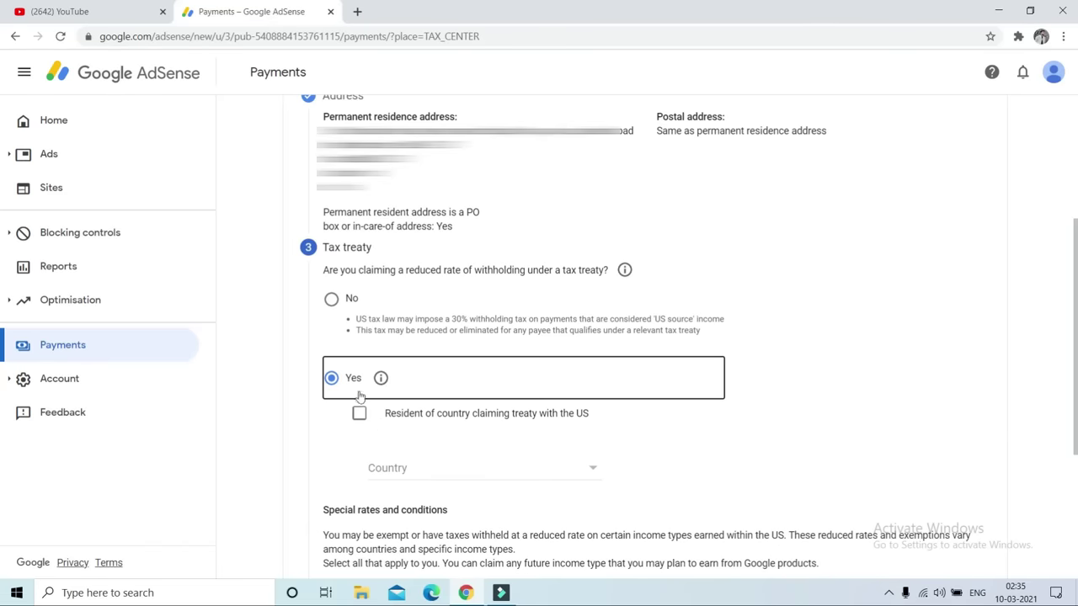
scroll(4, 432, "down", 2)
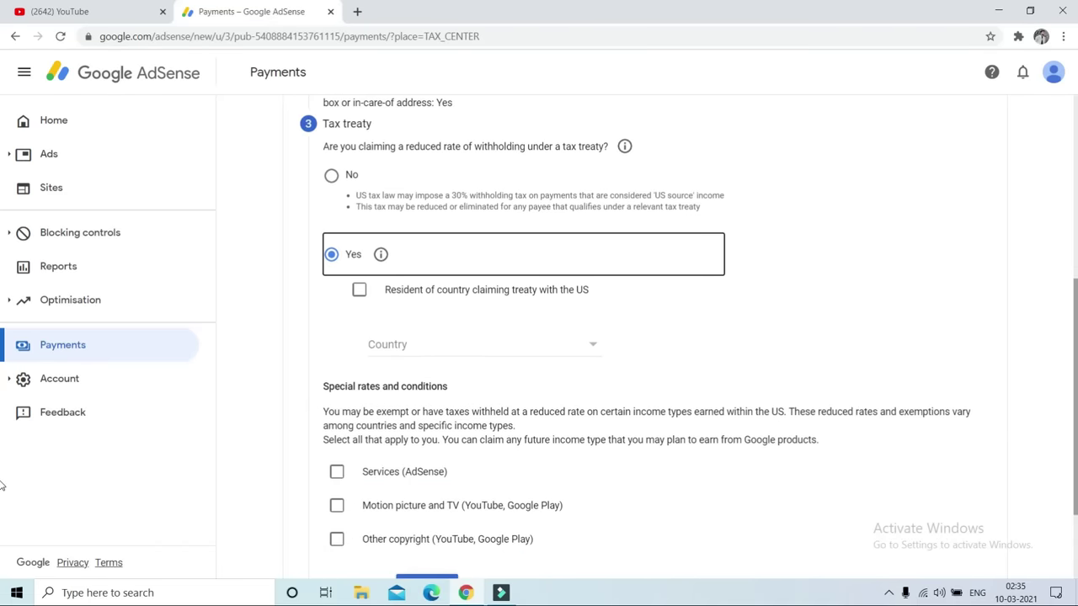
left_click(362, 295)
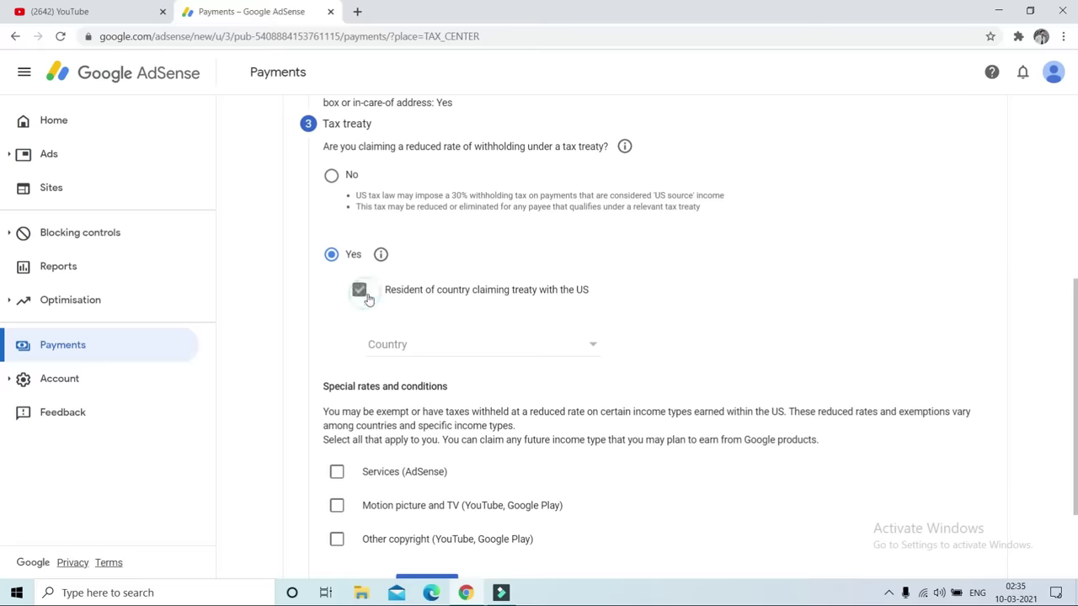
left_click(566, 357)
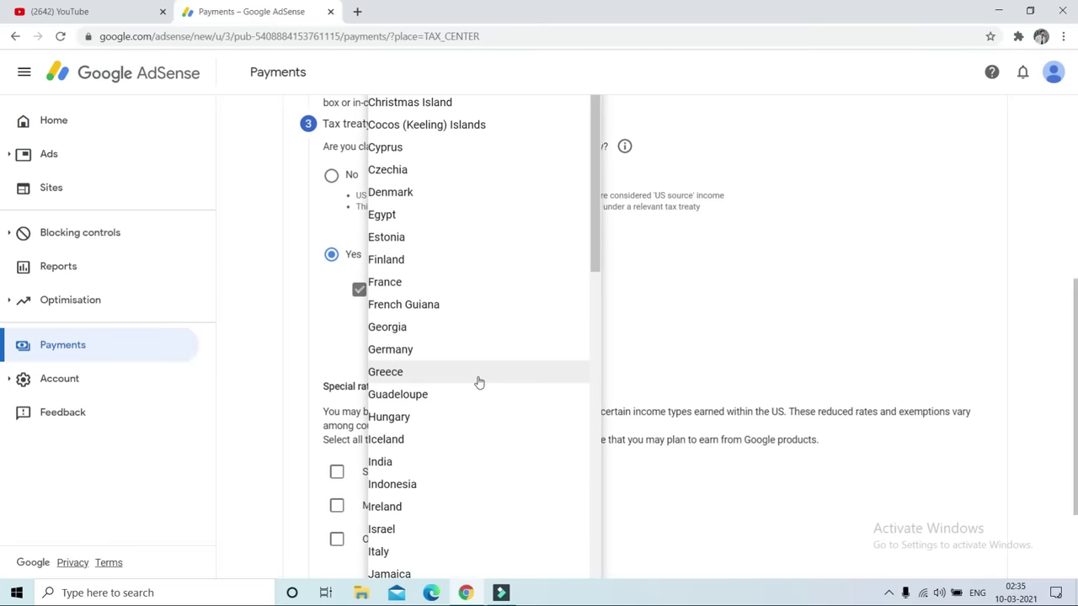
left_click(407, 460)
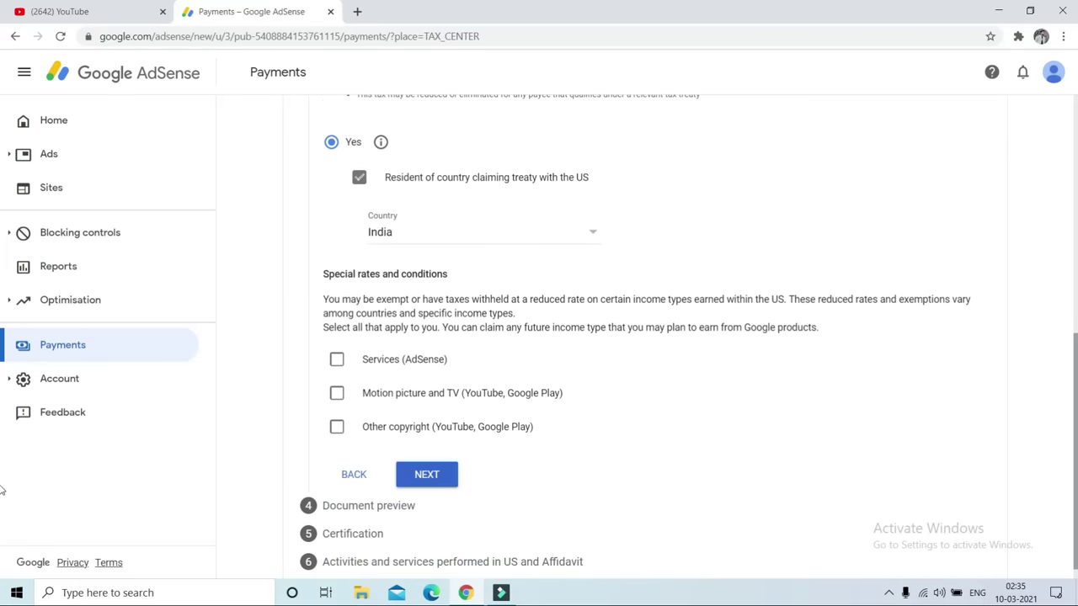
Claim Services income at 0% under Article 7 paragraph 1 and affirm the terms
left_click(337, 359)
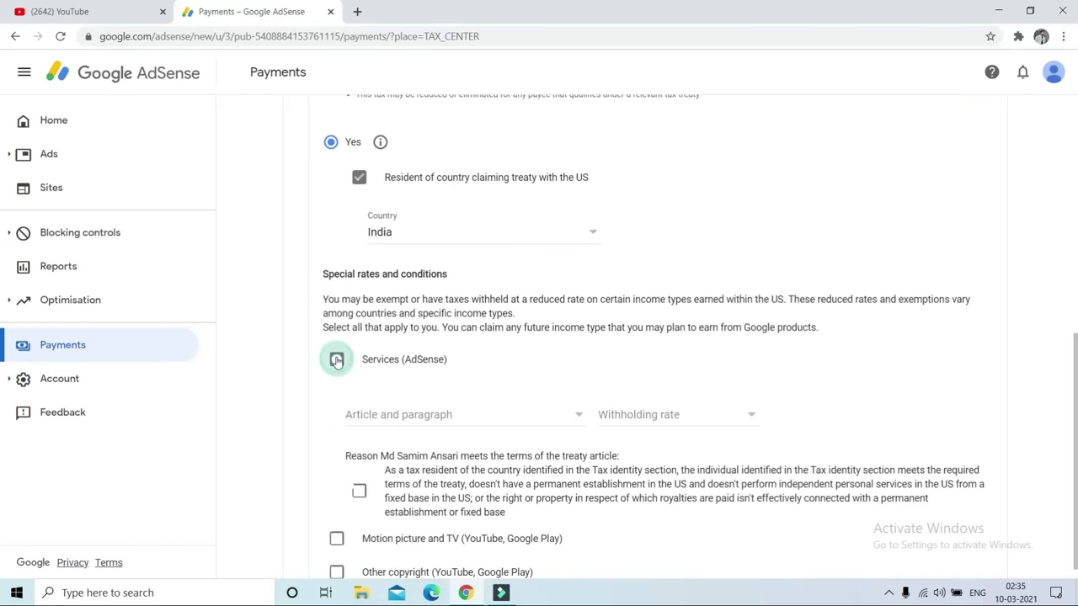
left_click(451, 422)
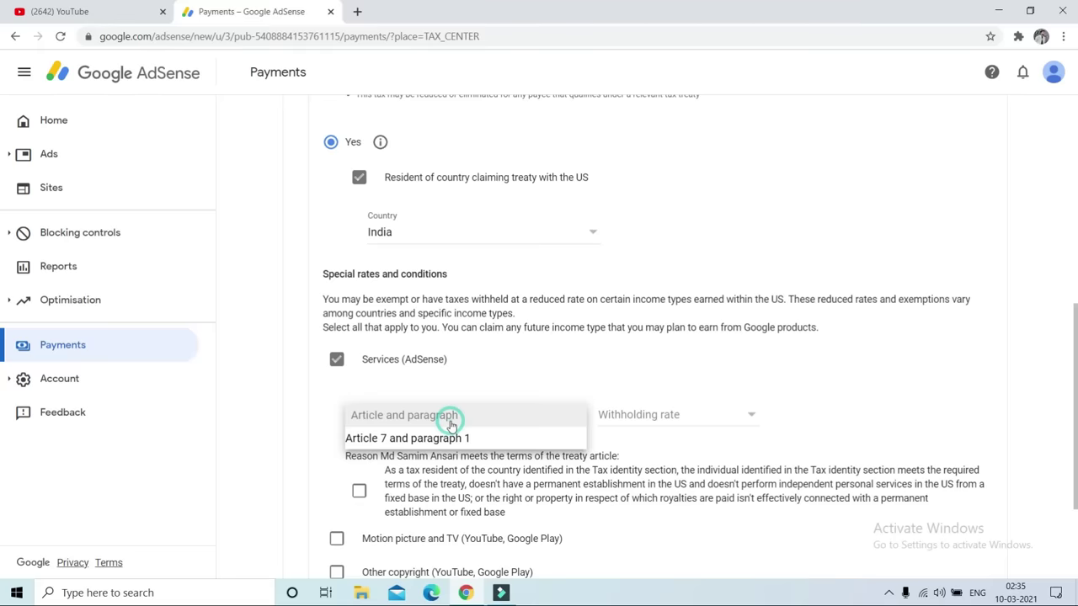
left_click(588, 431)
left_click(648, 418)
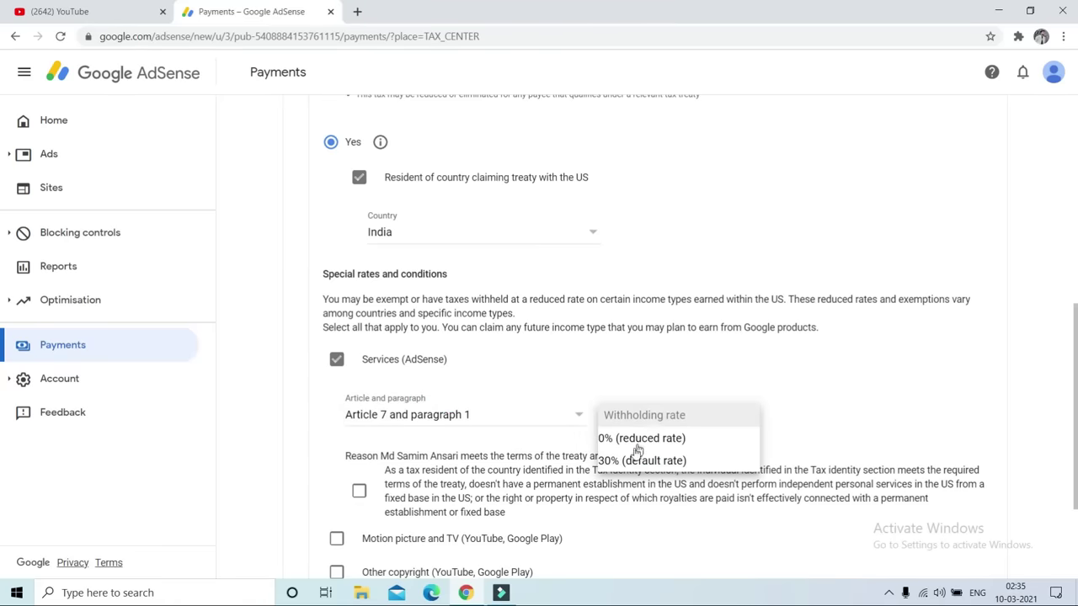
left_click(631, 438)
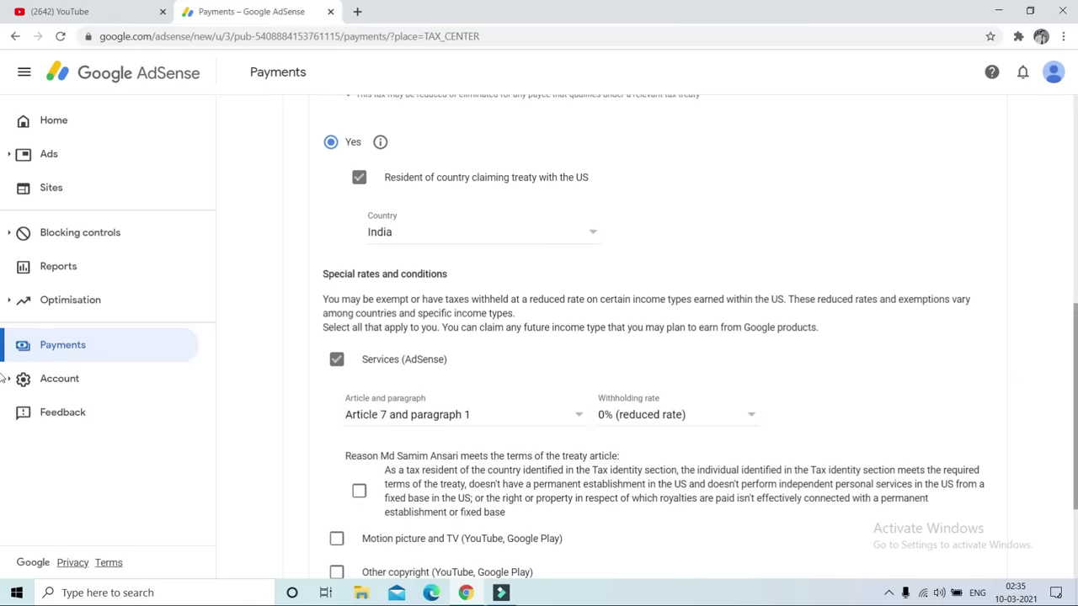
scroll(570, 443, "down", 3)
left_click(359, 345)
Add Motion picture and TV at 15% under Article 12 paragraph 2A II, affirming the terms
left_click(338, 391)
left_click(429, 451)
left_click(409, 467)
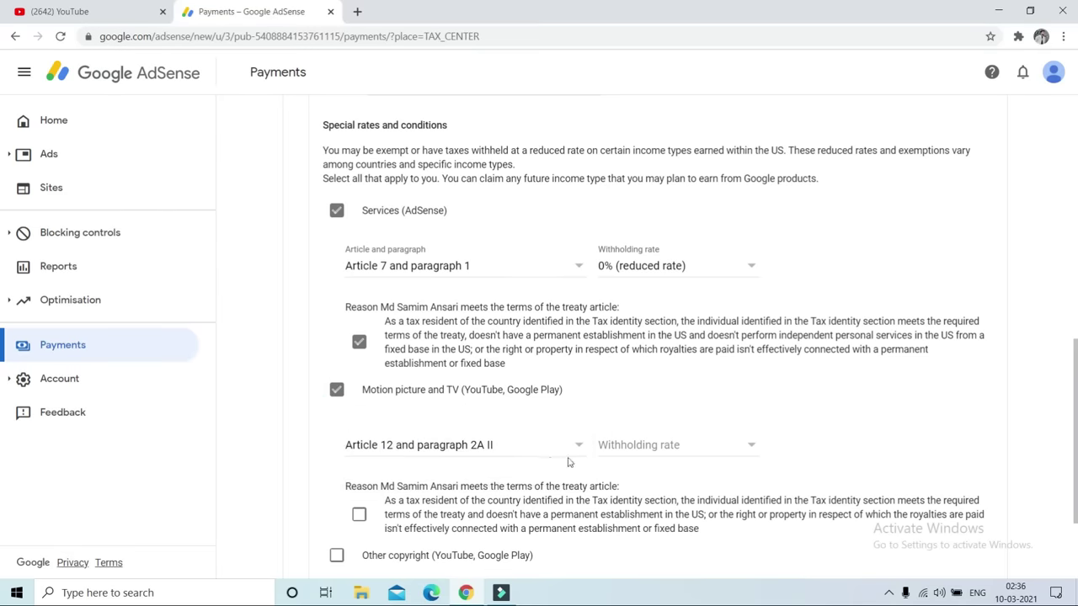
left_click(618, 446)
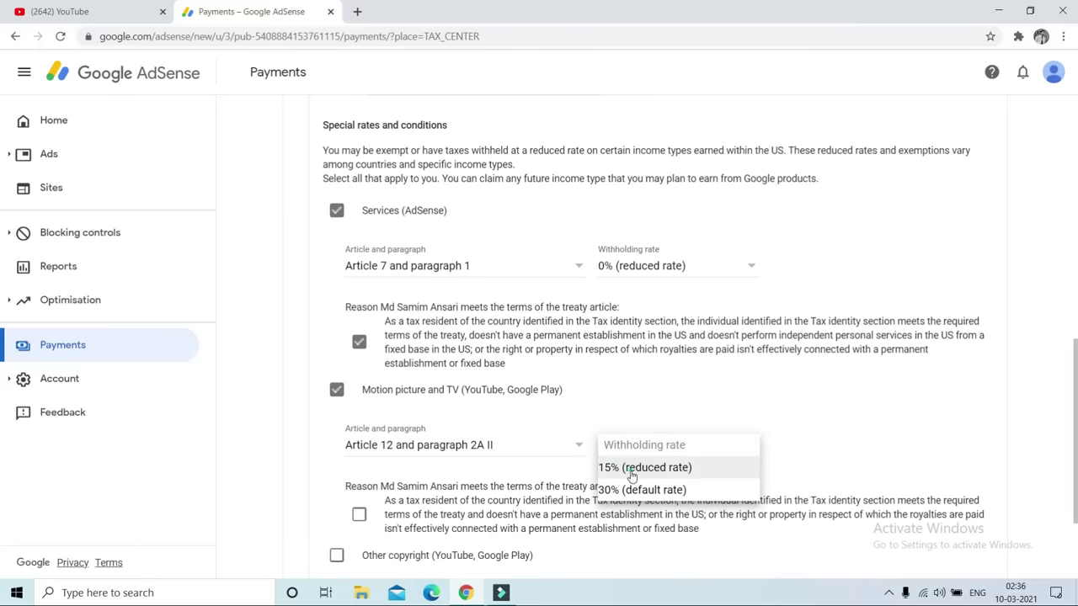
left_click(631, 468)
scroll(358, 332, "down", 2)
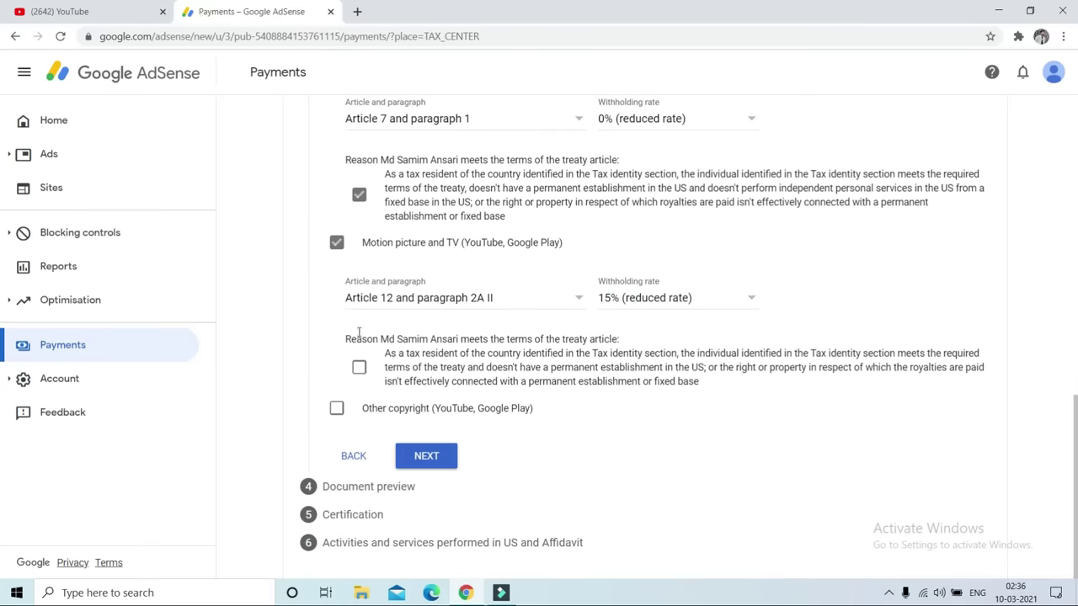
left_click(359, 367)
Add Other copyright at 15% under Article 12 paragraph 2A II, affirming the terms
left_click(336, 409)
left_click(409, 465)
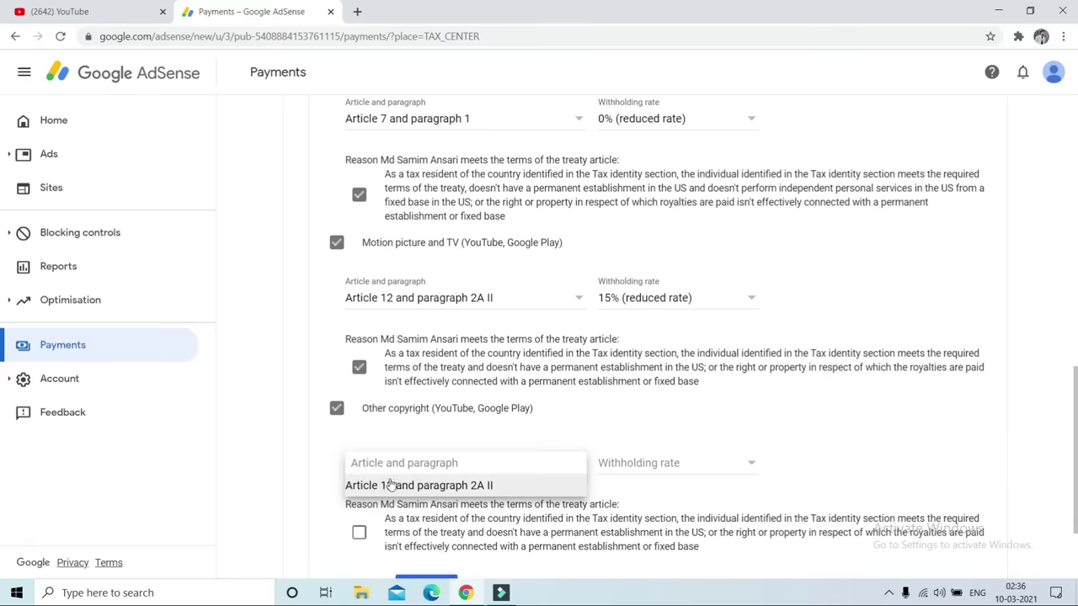
left_click(390, 485)
left_click(613, 472)
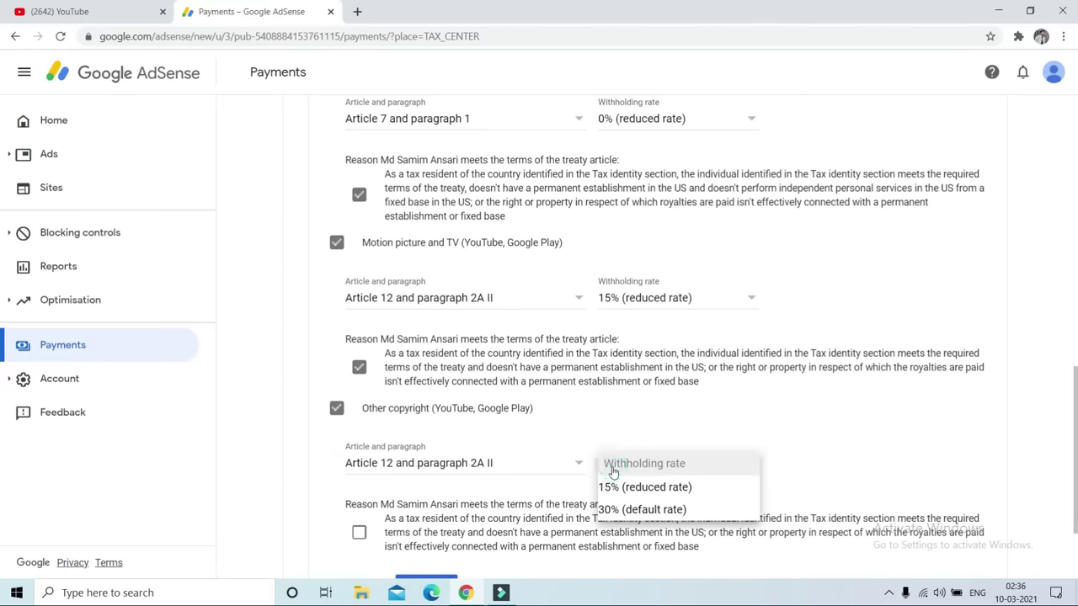
left_click(614, 487)
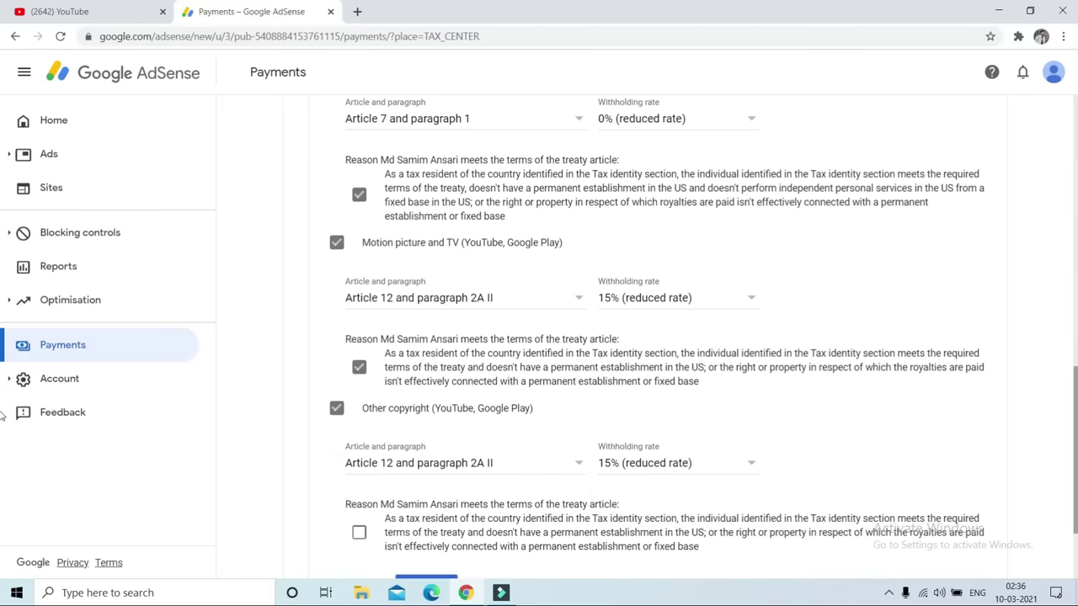
scroll(2, 415, "up", 4)
scroll(3, 371, "down", 2)
scroll(3, 359, "down", 1)
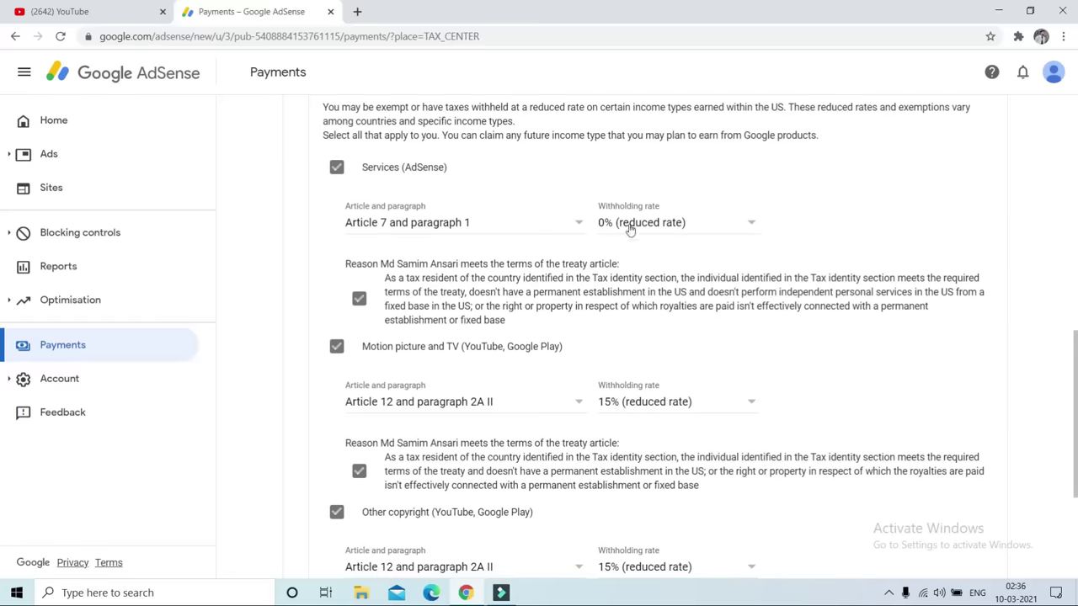
scroll(2, 398, "down", 3)
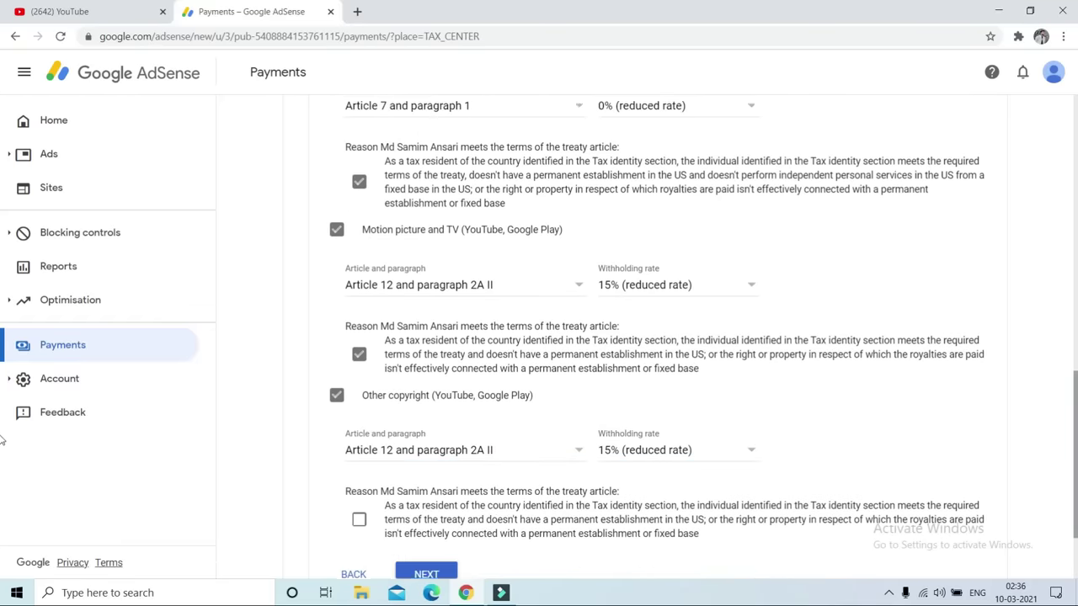
left_click(359, 400)
Confirm the four generated W-8BEN forms were reviewed
left_click(432, 460)
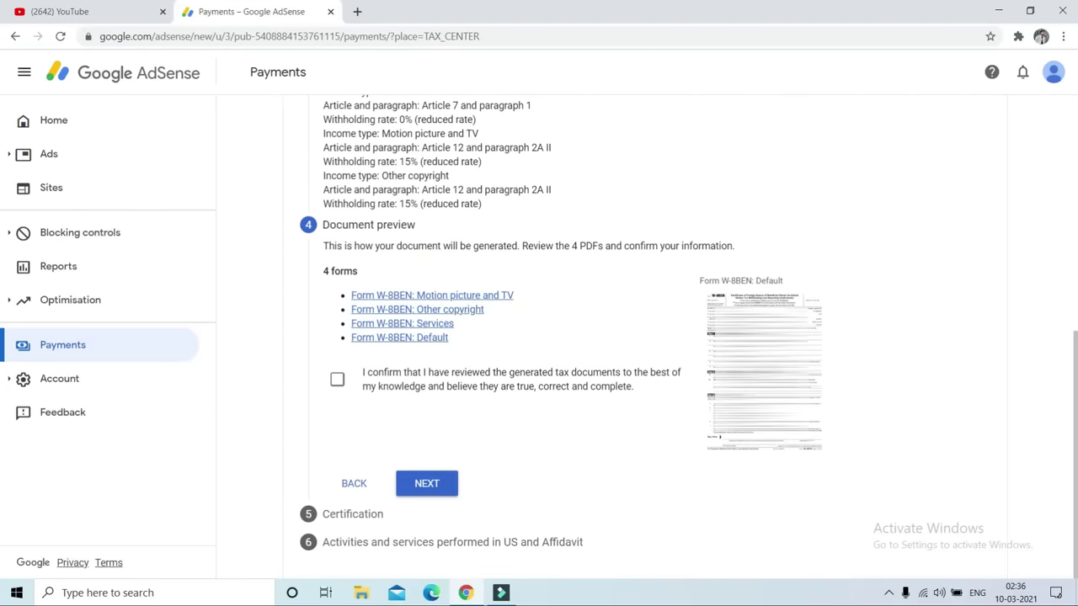
left_click(338, 380)
left_click(428, 482)
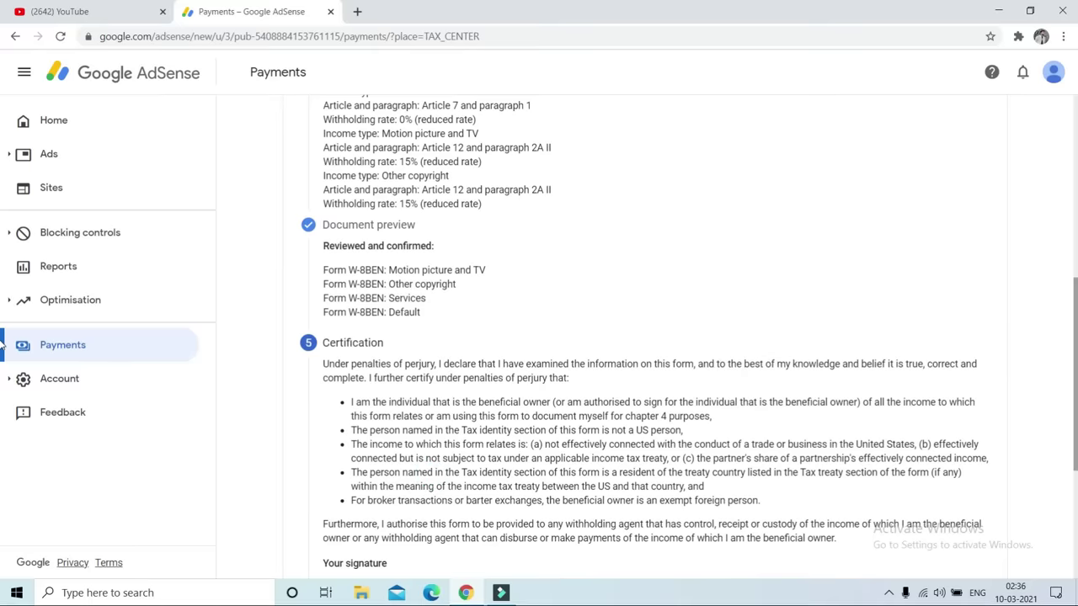
Sign the certification with your full legal name as the person listed on the form
left_click(373, 345)
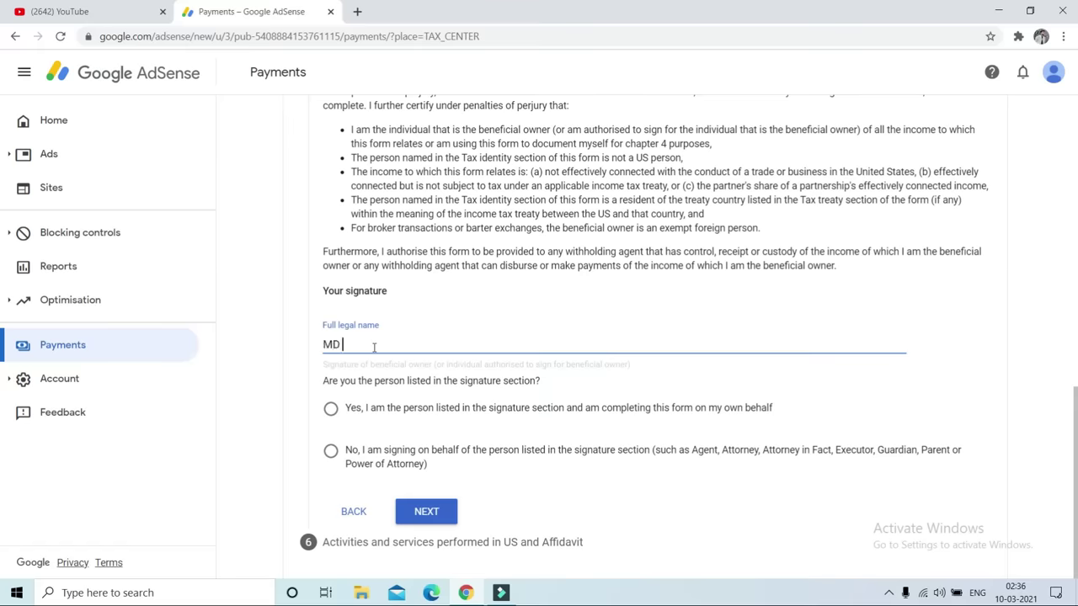
left_click(331, 409)
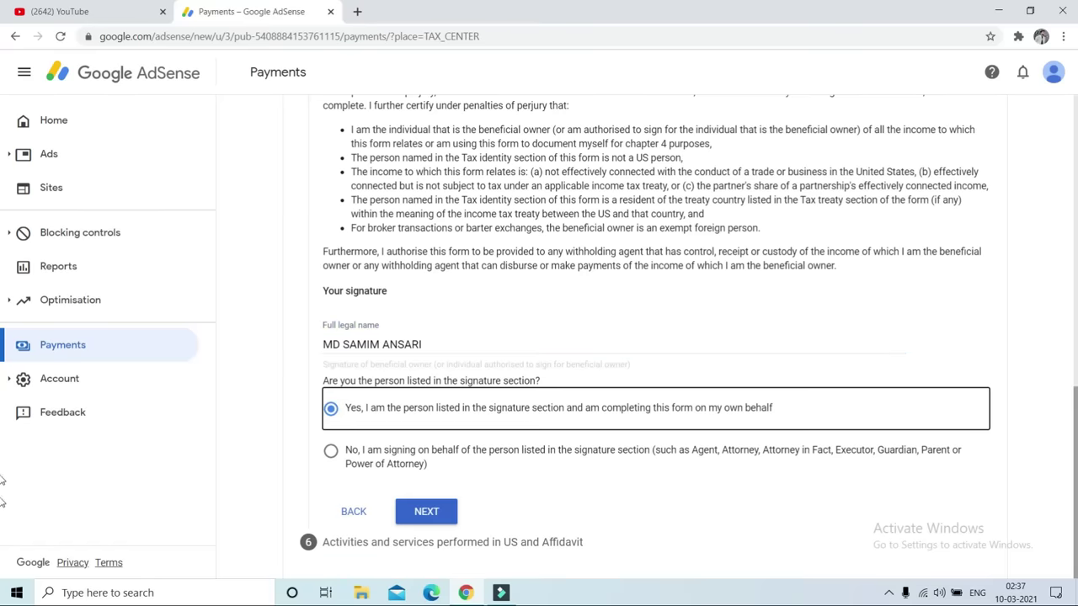
left_click(428, 512)
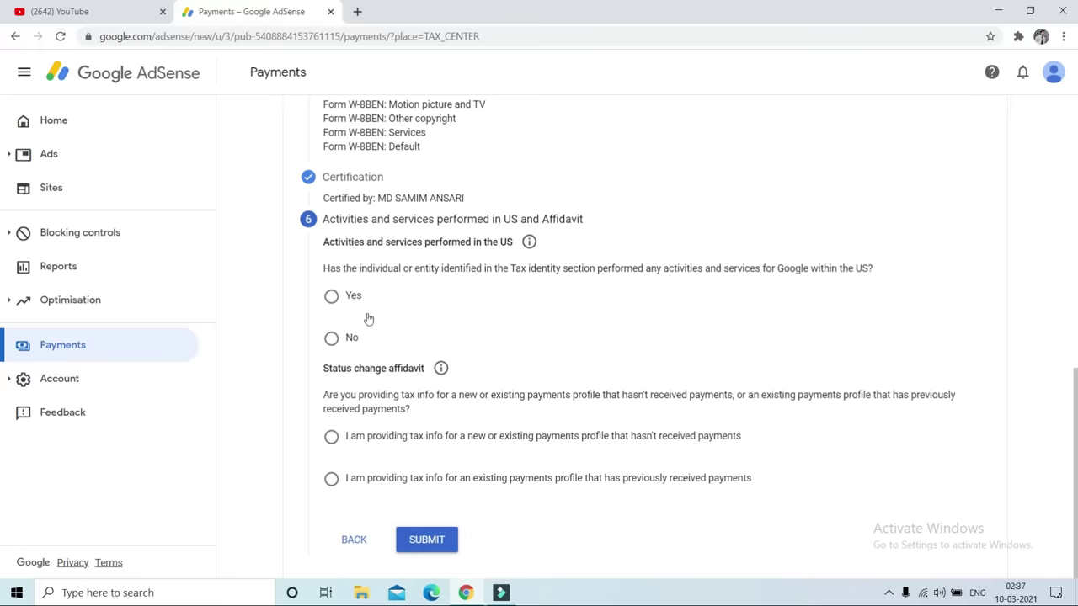
Declare no US activities, services performed outside the US, and a profile without prior payments, then submit
left_click(332, 340)
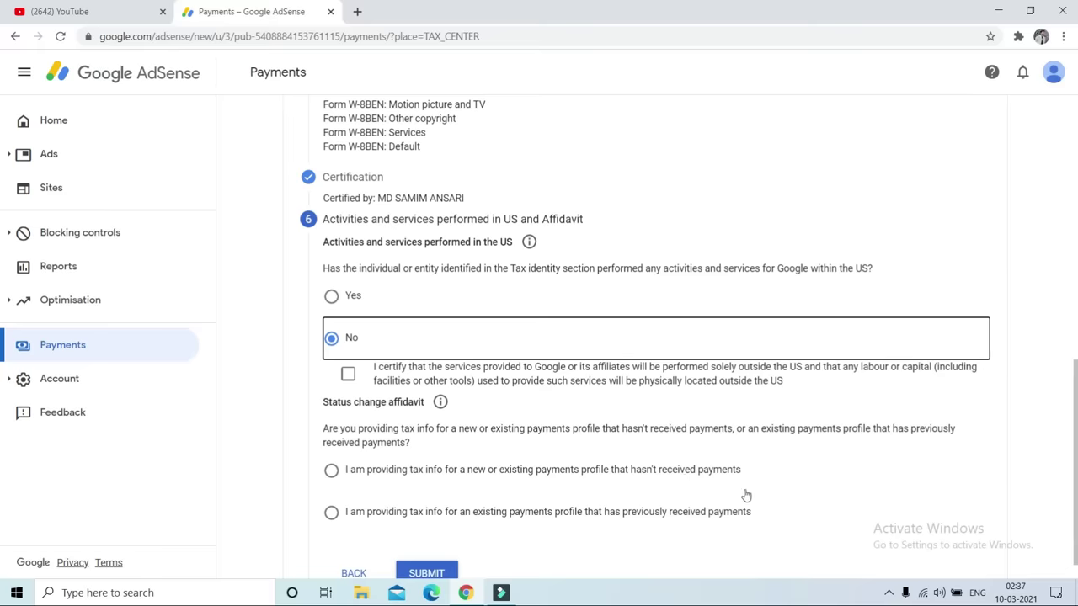
scroll(746, 495, "down", 1)
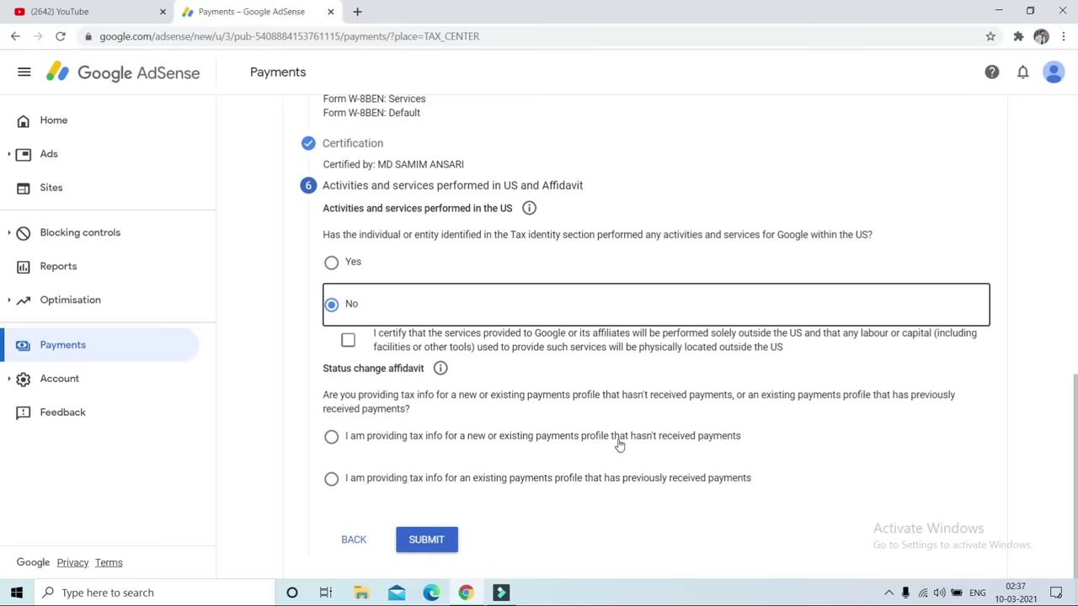
left_click(332, 440)
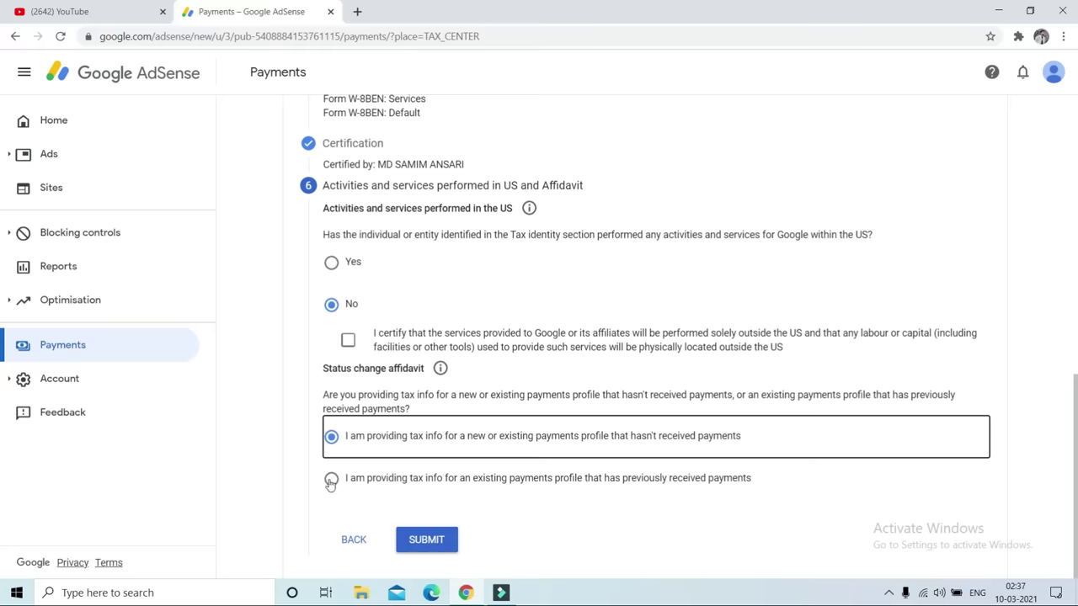
left_click(434, 540)
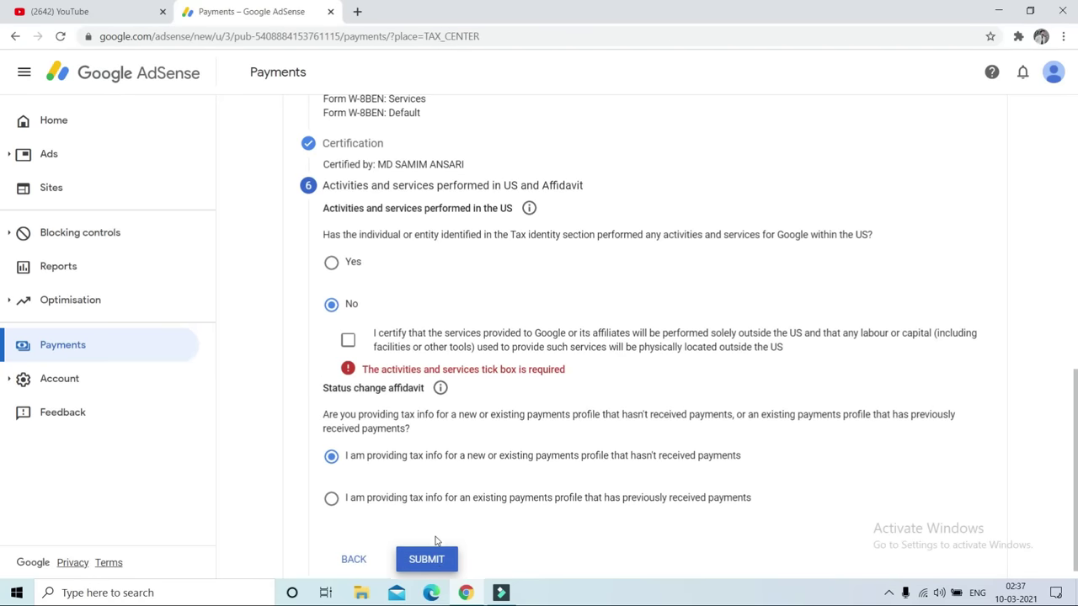
left_click(344, 344)
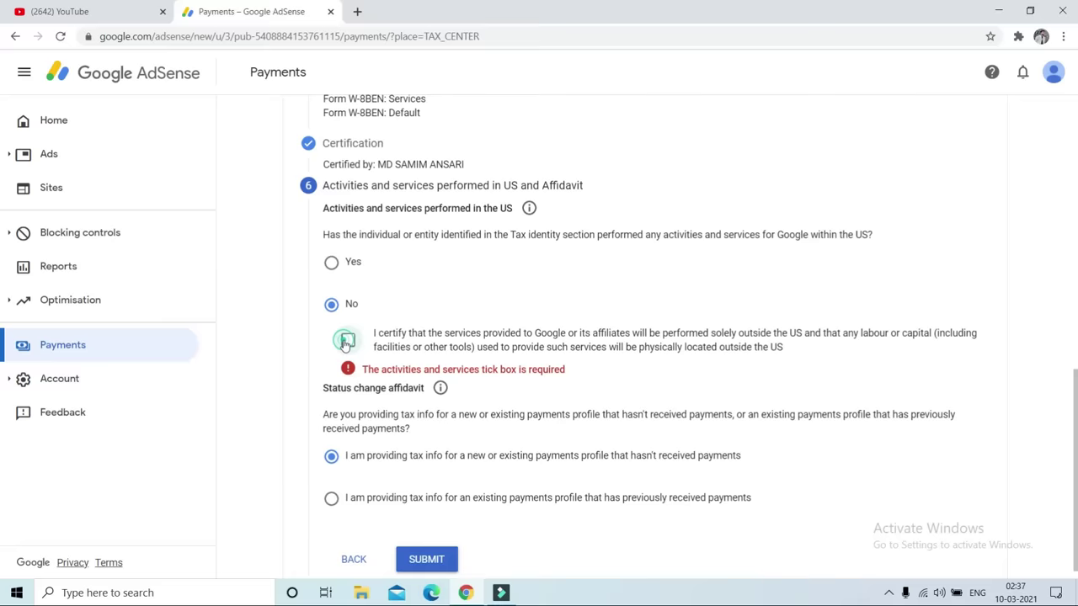
left_click(426, 540)
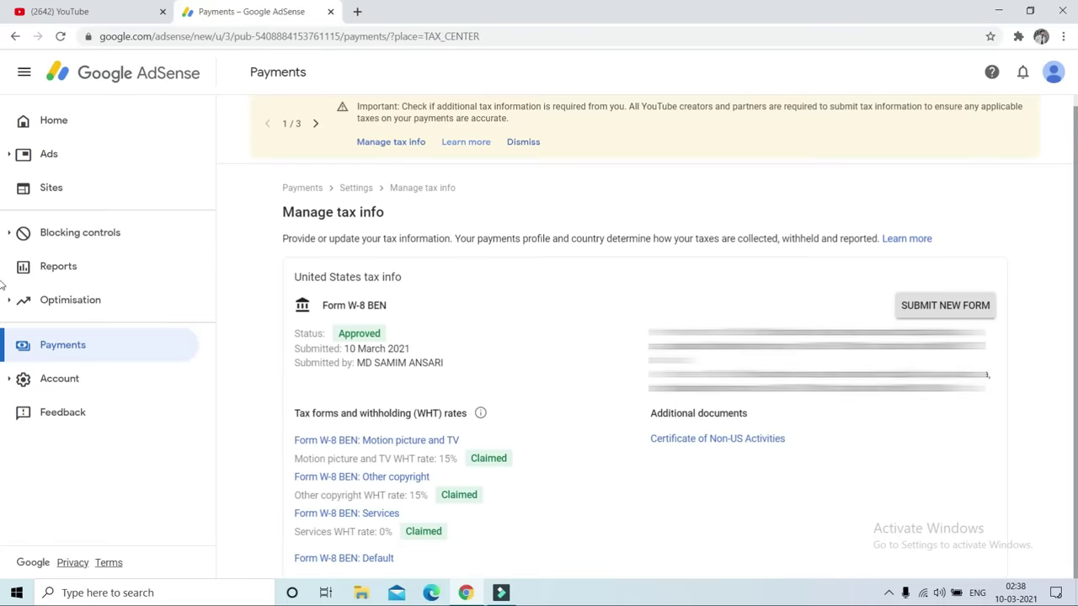